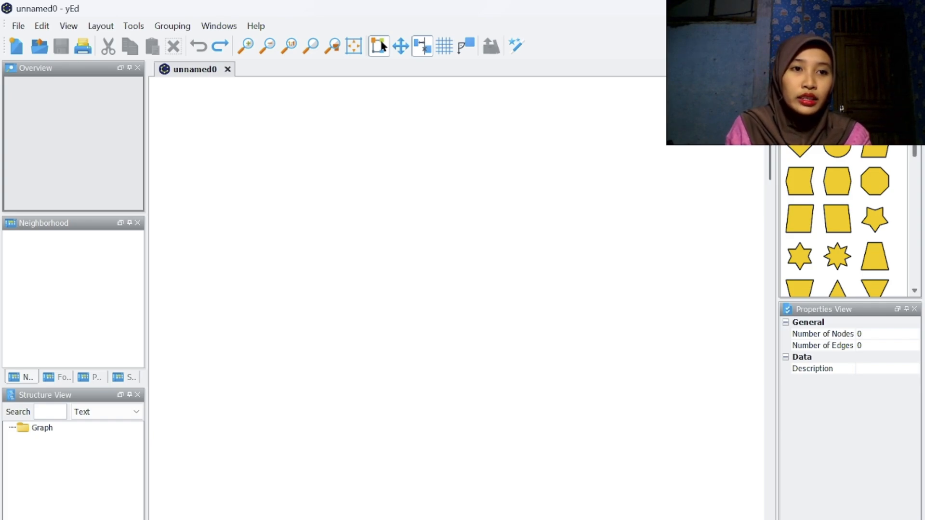
Step: Place three Entity shapes from the entity-relationship palette in a vertical column on the empty canvas
{"action": "left_click_drag", "start_coordinate": [915, 134], "coordinate": [915, 239]}
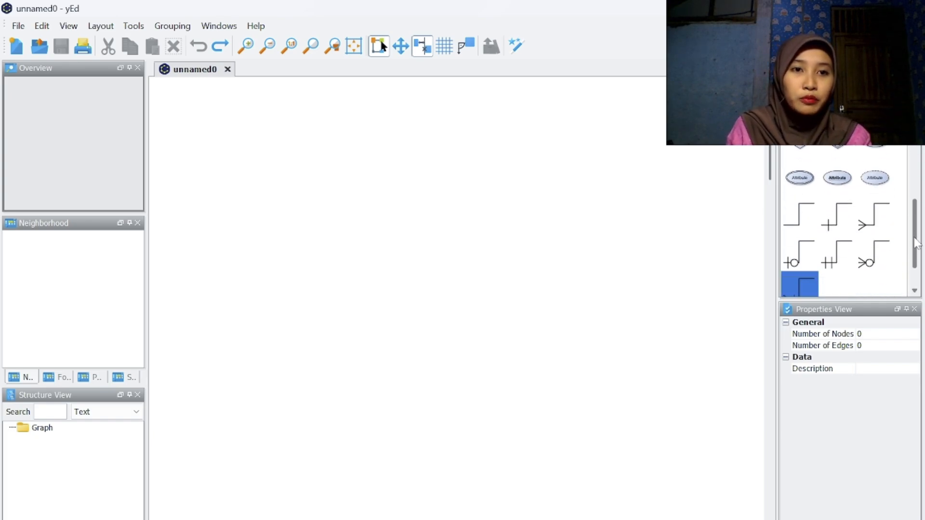
{"action": "left_click_drag", "start_coordinate": [800, 103], "coordinate": [450, 174]}
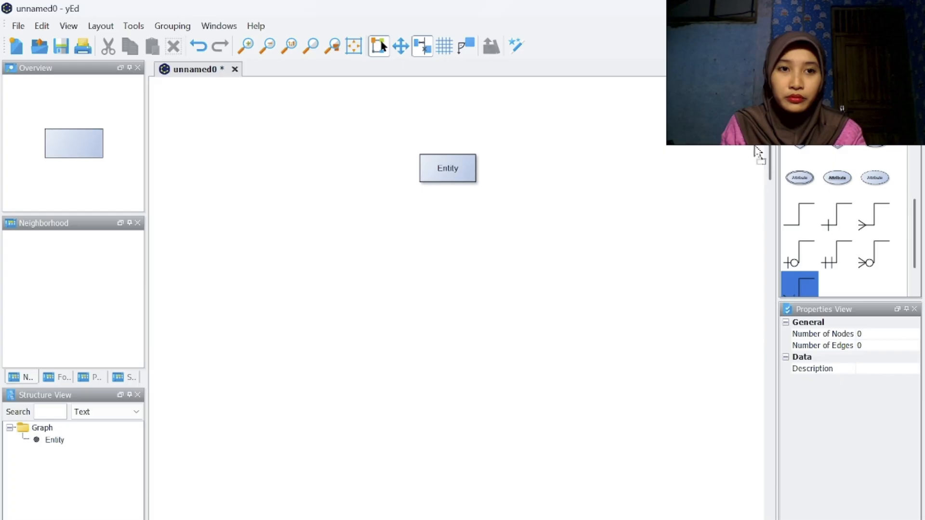
{"action": "left_click_drag", "start_coordinate": [758, 153], "coordinate": [452, 319]}
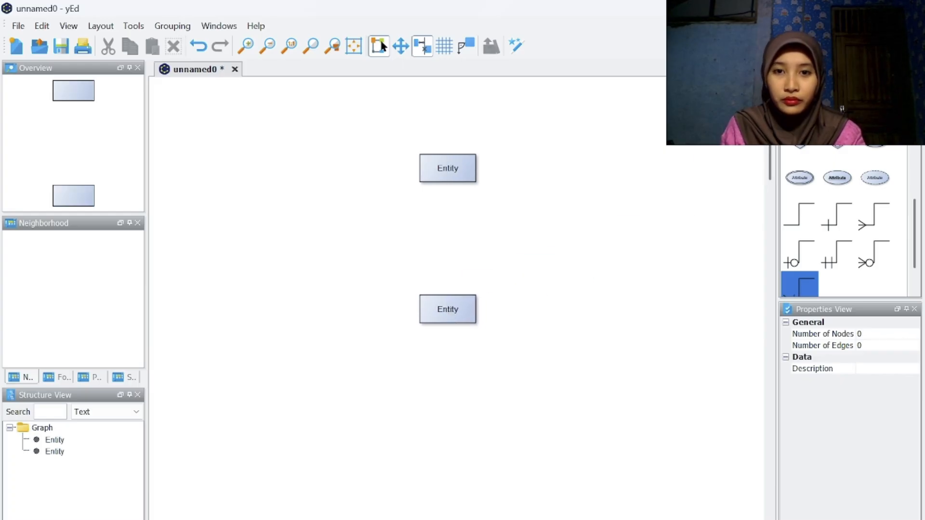
{"action": "left_click_drag", "start_coordinate": [757, 153], "coordinate": [451, 438]}
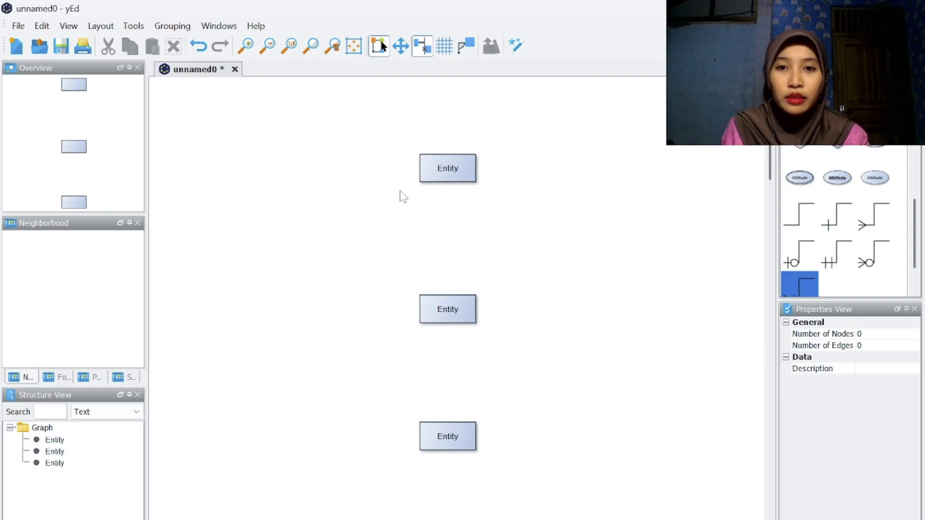
Step: Label the uppermost entity MAHASISWA in capital letters
{"action": "left_click", "coordinate": [442, 177]}
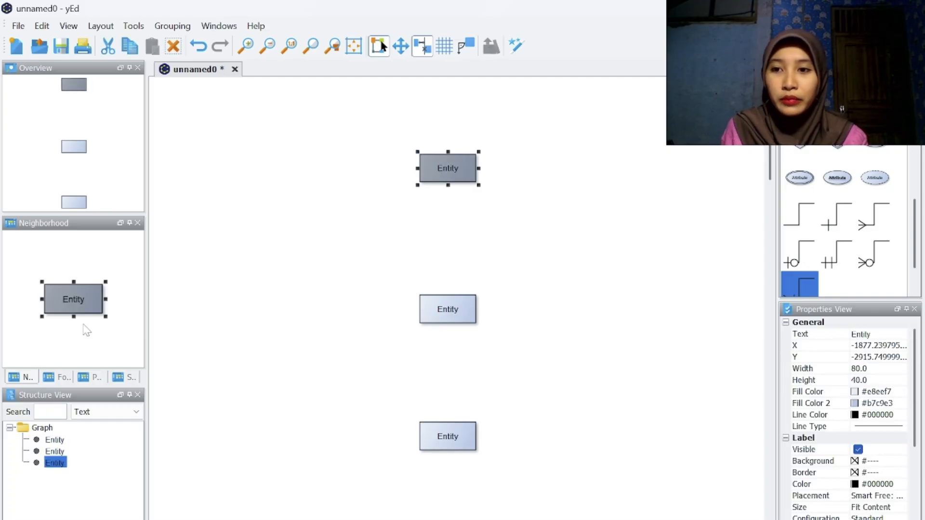
{"action": "double_click", "coordinate": [448, 169]}
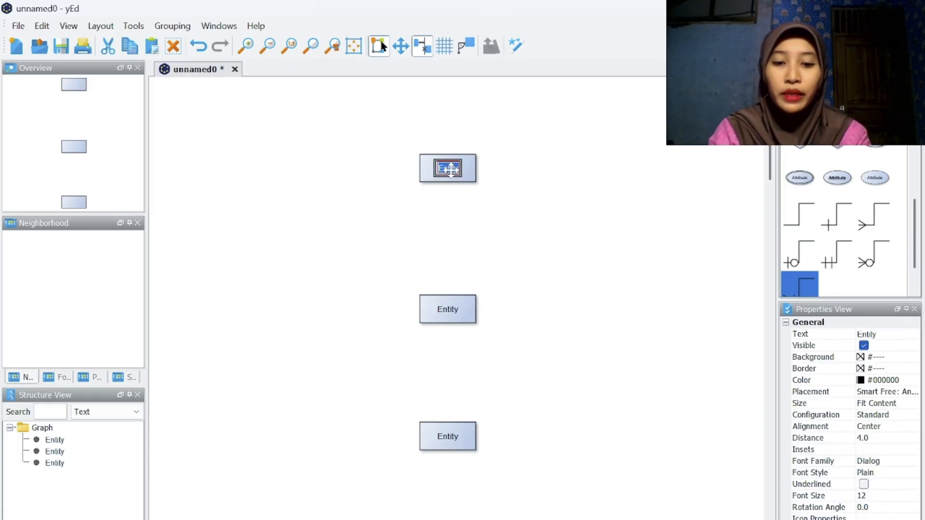
{"action": "type", "text": "mahas"}
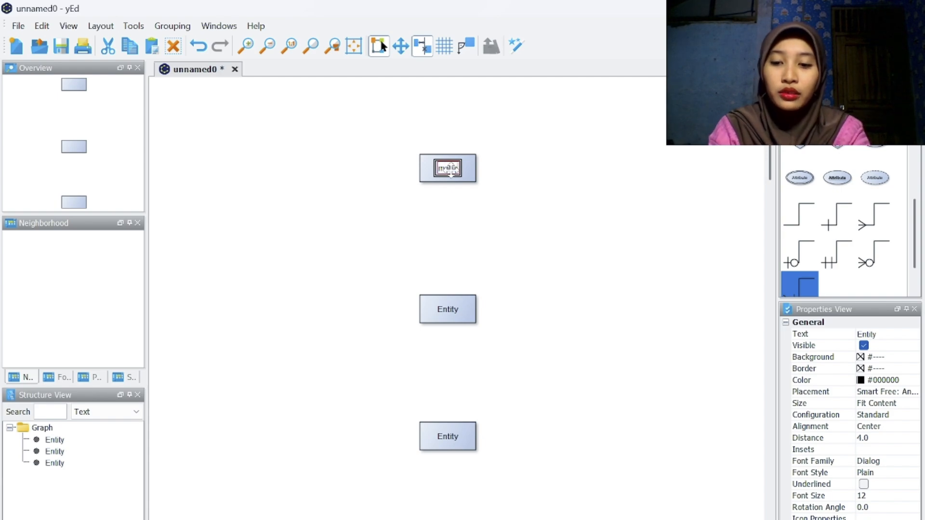
{"action": "type", "text": "iswa"}
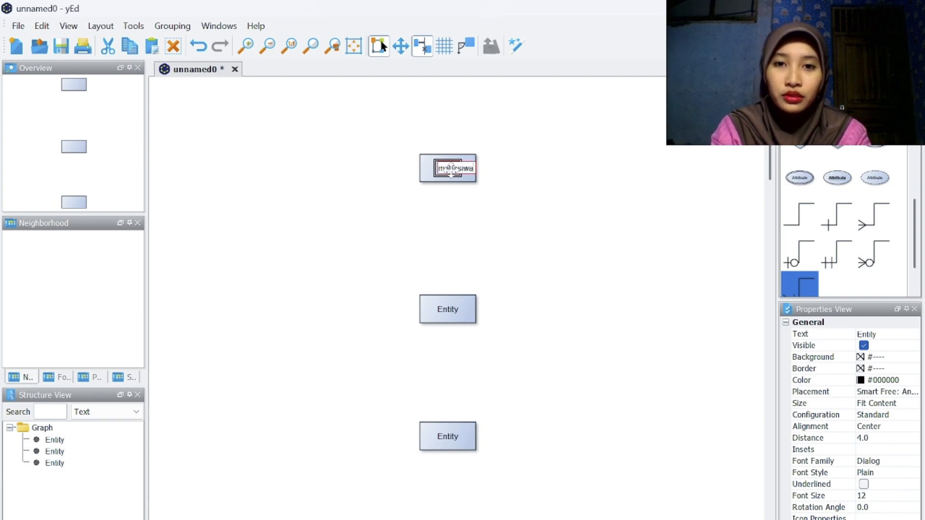
{"action": "key", "text": "BackSpace"}
{"action": "key", "text": "BackSpace"}
{"action": "key", "text": "BackSpace"}
{"action": "key", "text": "BackSpace"}
{"action": "key", "text": "BackSpace"}
{"action": "key", "text": "BackSpace"}
{"action": "key", "text": "BackSpace"}
{"action": "key", "text": "BackSpace"}
{"action": "key", "text": "BackSpace"}
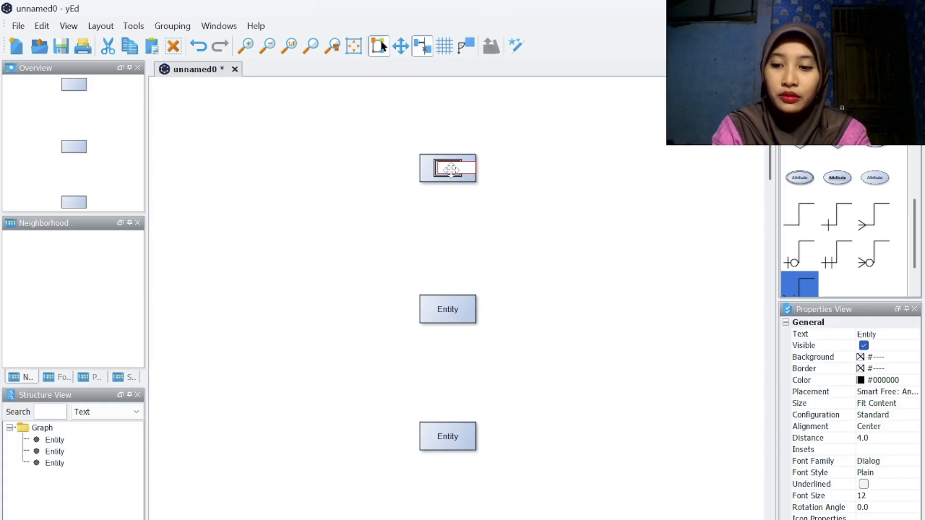
{"action": "type", "text": "MA"}
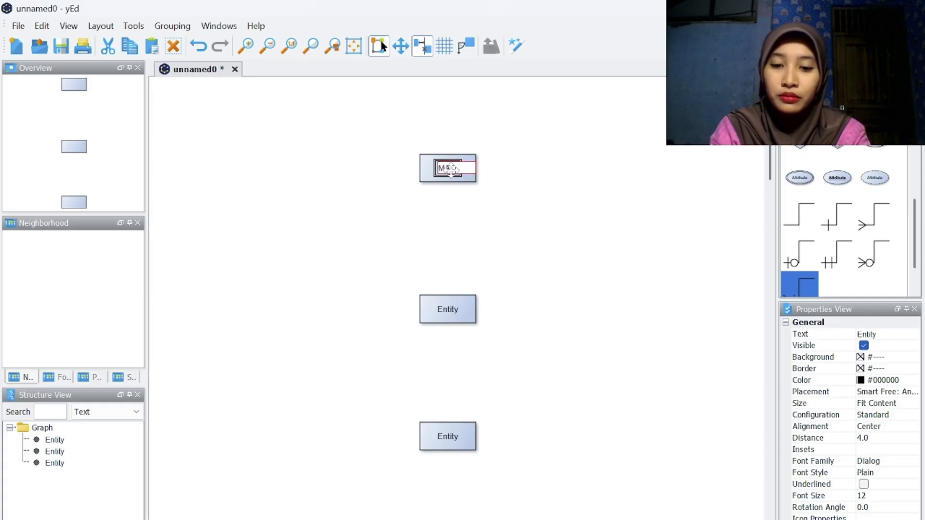
{"action": "type", "text": "HASISW"}
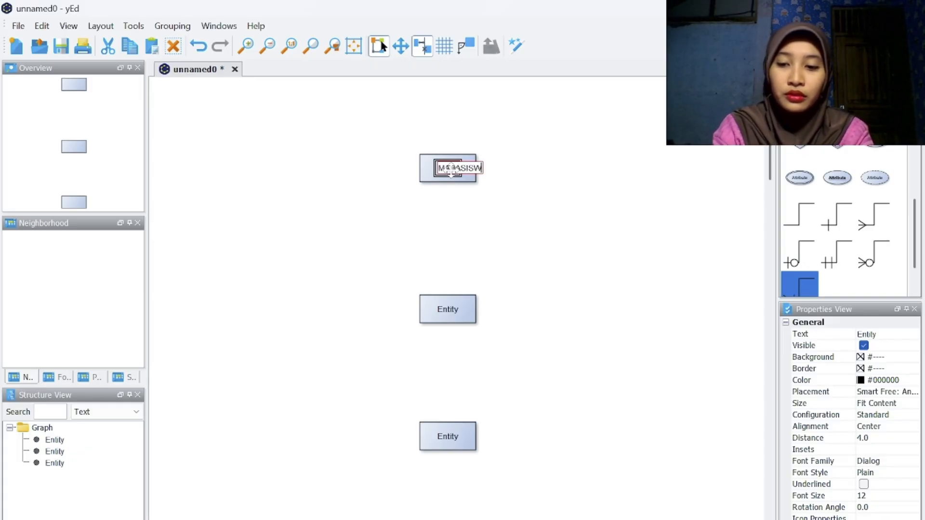
{"action": "type", "text": "A"}
{"action": "key", "text": "Return"}
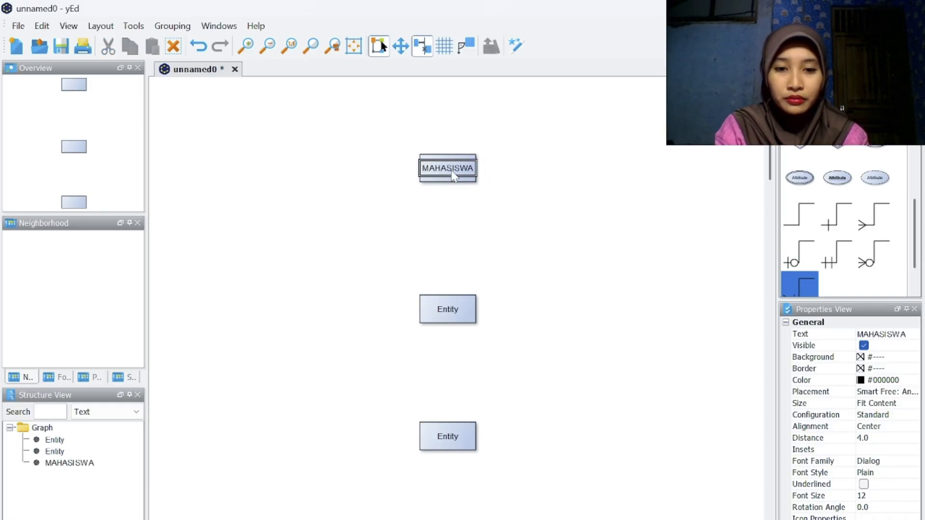
Step: Label the middle entity MATA KULIAH
{"action": "left_click", "coordinate": [453, 308]}
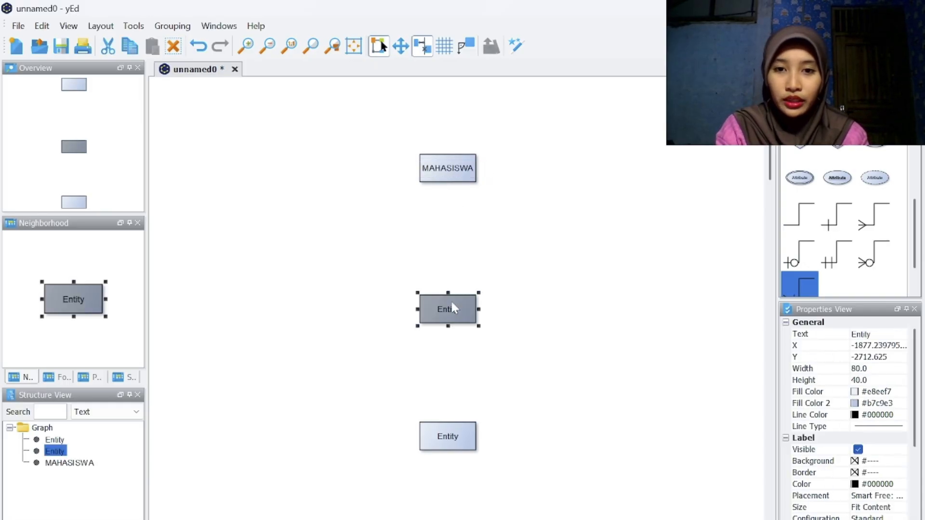
{"action": "double_click", "coordinate": [451, 308]}
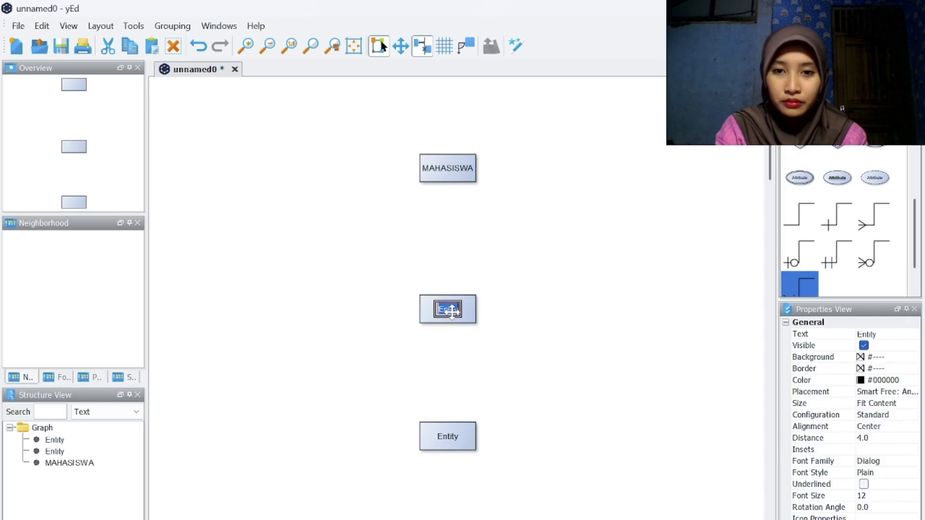
{"action": "type", "text": "MATA"}
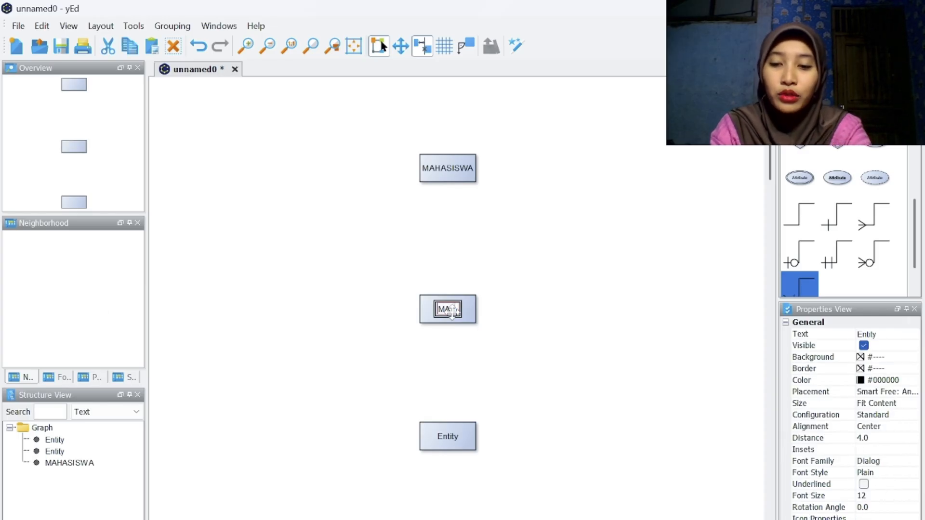
{"action": "type", "text": " KULIAH"}
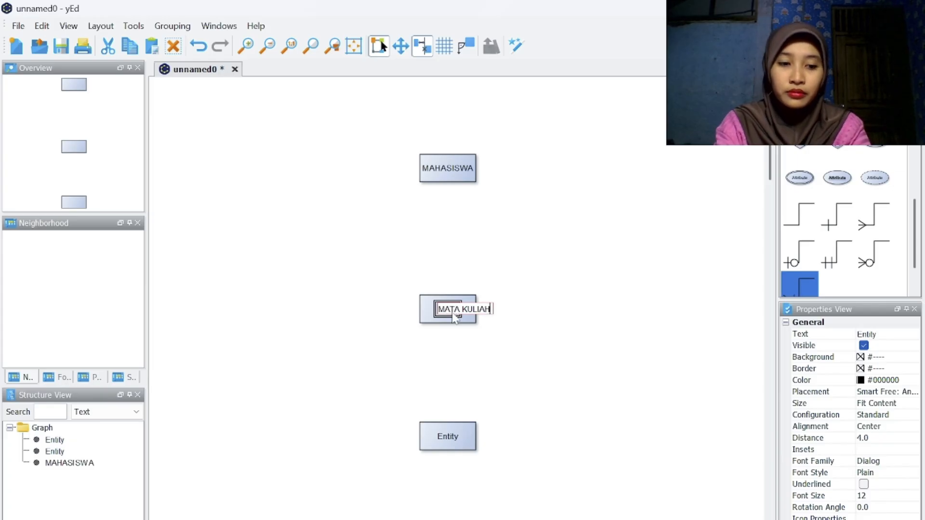
{"action": "key", "text": "Return"}
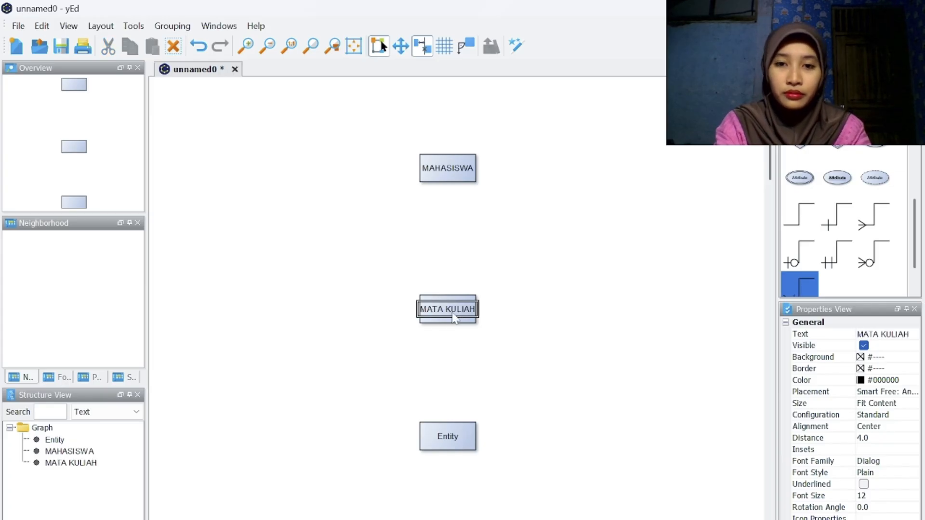
Step: Label the lowest entity in the column DOSEN
{"action": "double_click", "coordinate": [452, 443]}
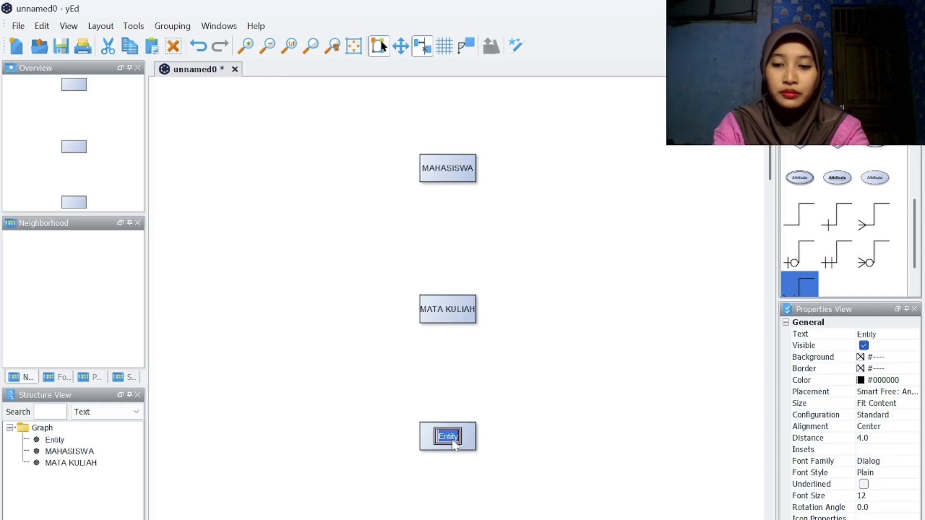
{"action": "type", "text": "DOSEN"}
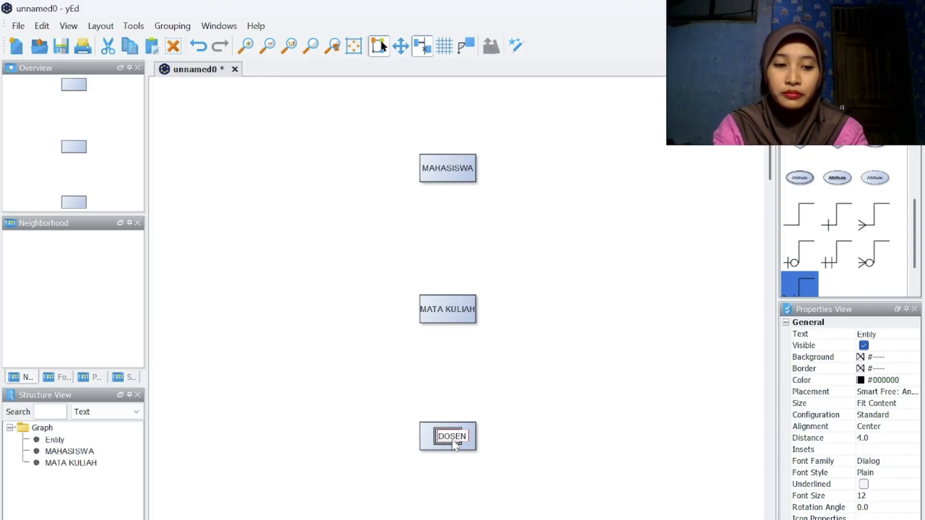
{"action": "key", "text": "Return"}
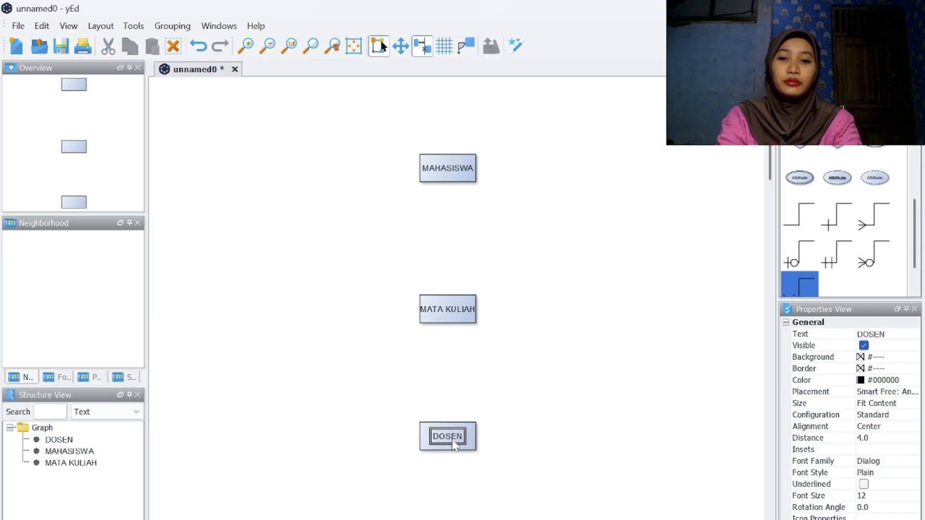
{"action": "left_click", "coordinate": [645, 254]}
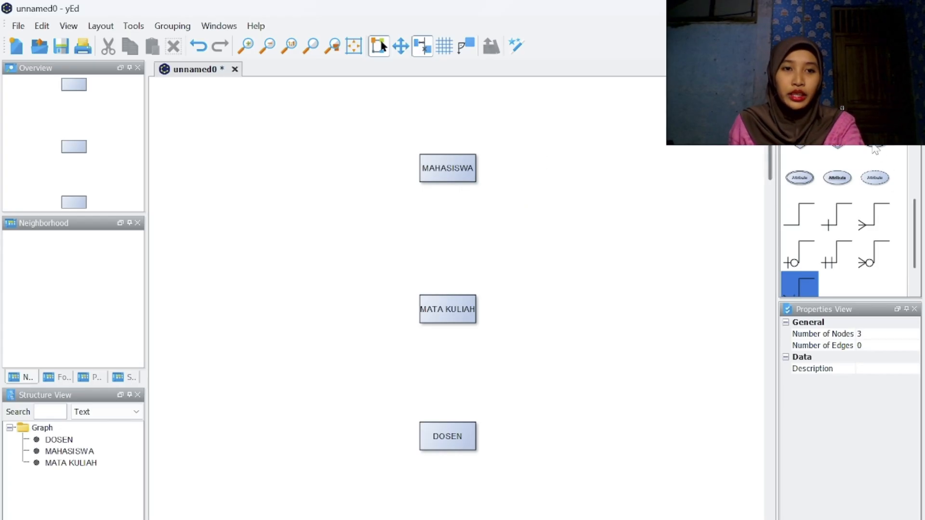
Step: Place three plain Attribute ovals beside and above the MAHASISWA entity, and one underlined key Attribute oval on its free side
{"action": "left_click_drag", "start_coordinate": [874, 147], "coordinate": [567, 168]}
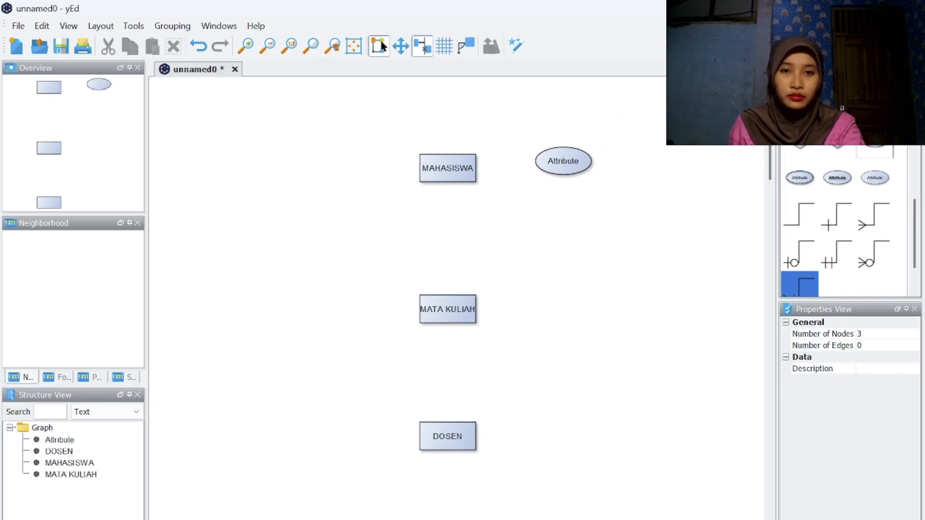
{"action": "left_click_drag", "start_coordinate": [874, 139], "coordinate": [496, 111]}
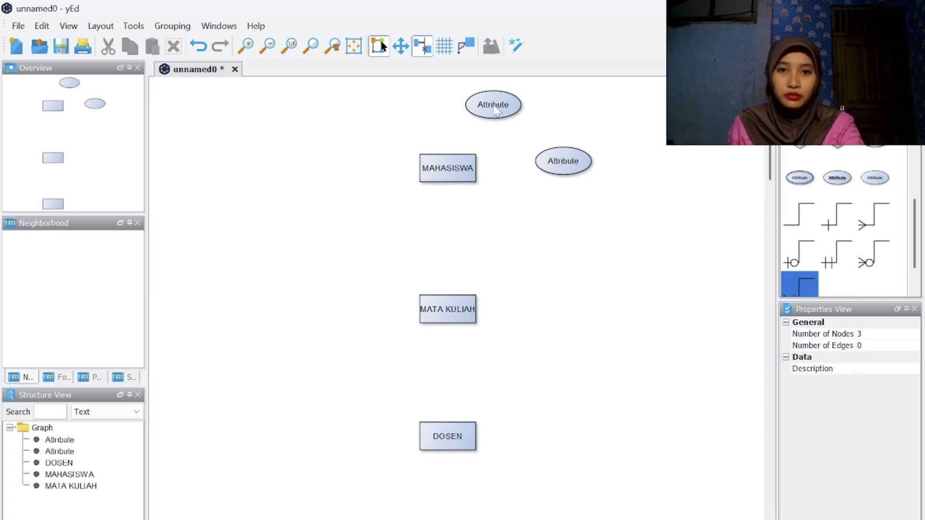
{"action": "left_click_drag", "start_coordinate": [874, 140], "coordinate": [408, 107]}
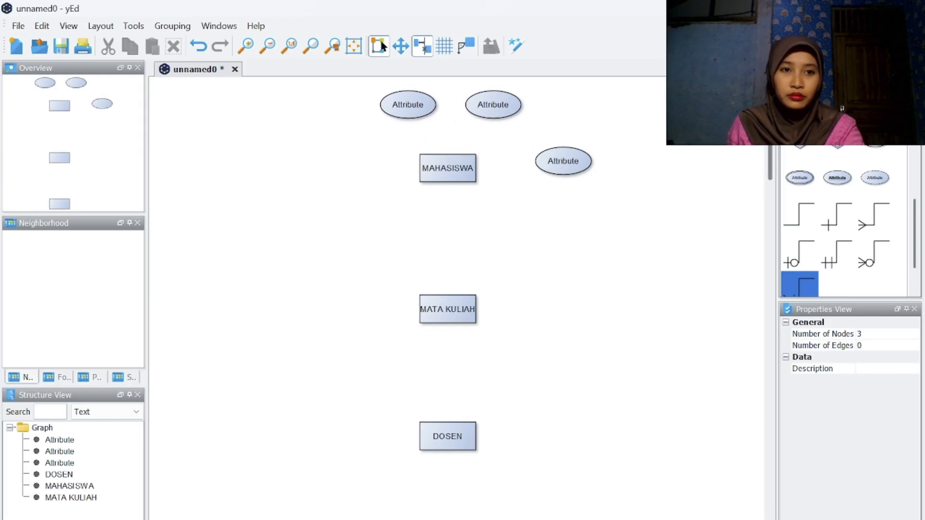
{"action": "left_click_drag", "start_coordinate": [836, 183], "coordinate": [356, 170]}
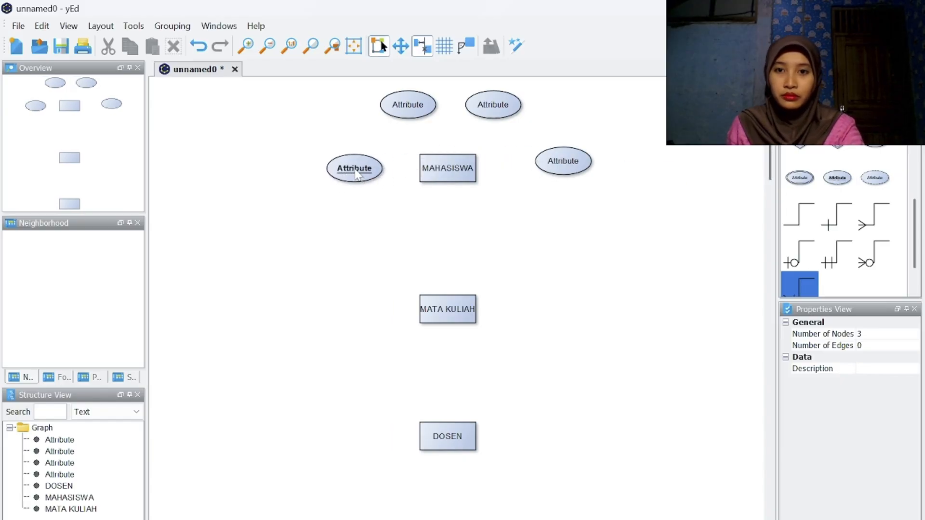
Step: Label the plain attribute oval beside the MAHASISWA entity NAMA_M
{"action": "left_click", "coordinate": [572, 168]}
{"action": "double_click", "coordinate": [572, 169]}
{"action": "type", "text": "N"}
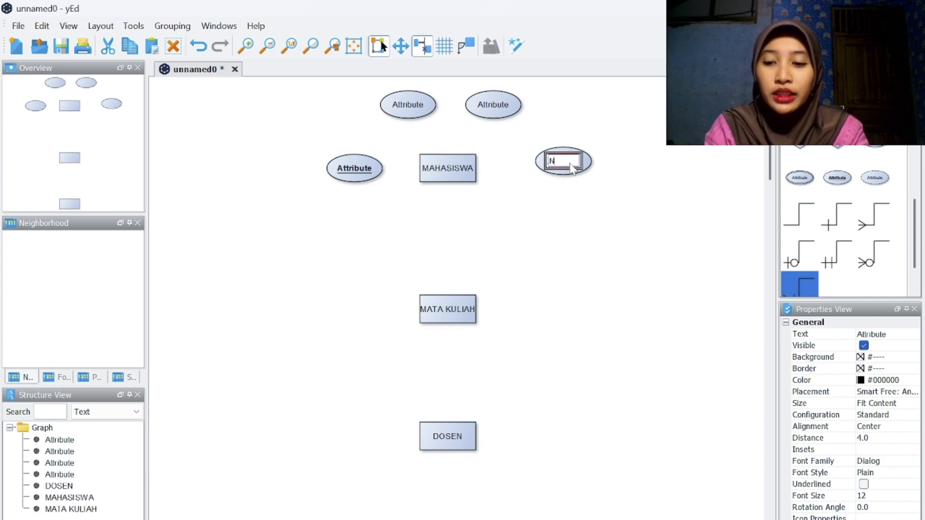
{"action": "type", "text": "AMA"}
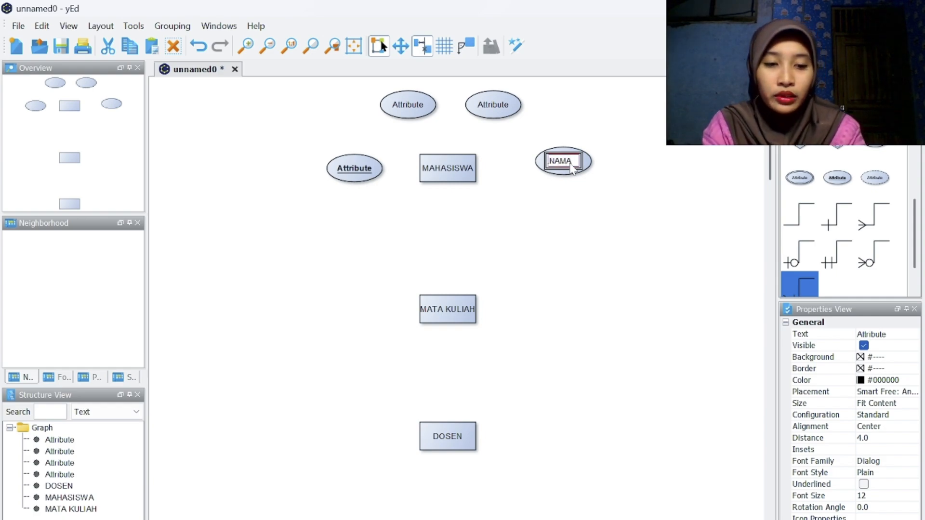
{"action": "type", "text": "_M"}
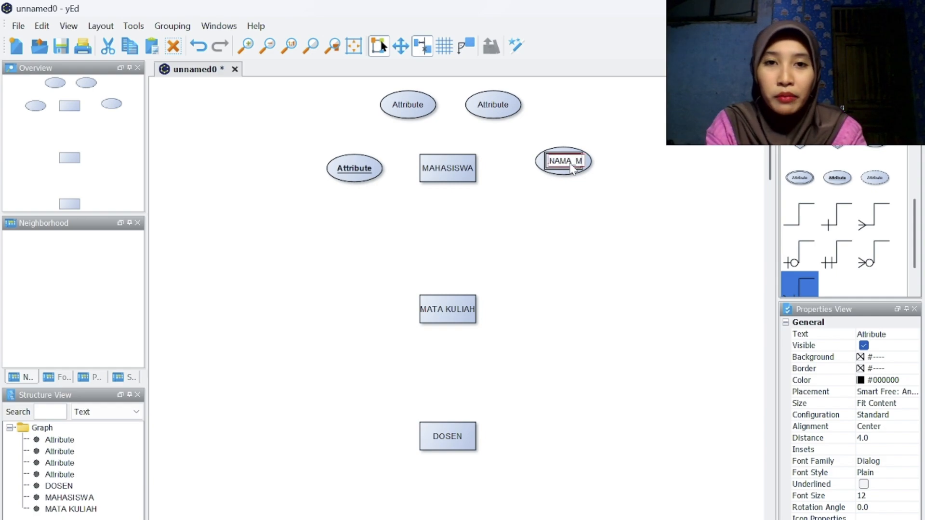
{"action": "key", "text": "Return"}
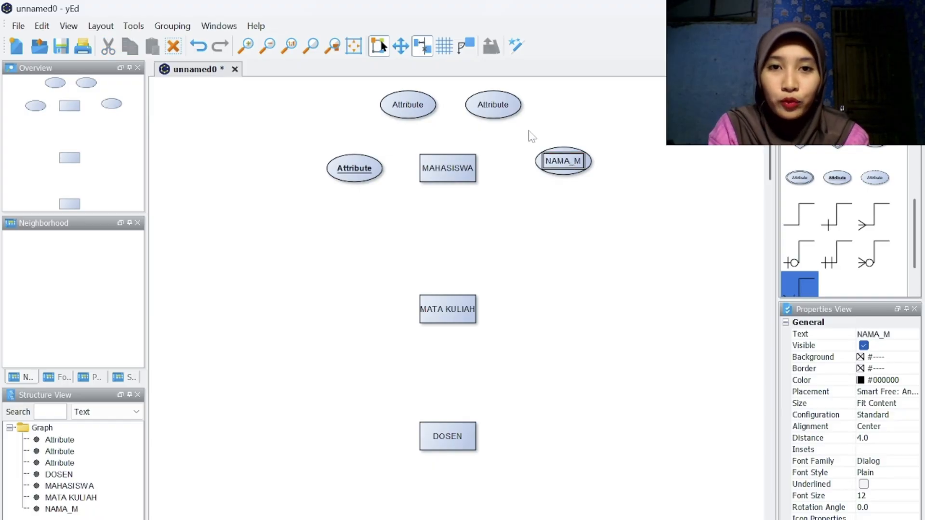
Step: Label the two attribute ovals above MAHASISWA: ALAMAT for the one nearer NAMA_M and PRODI for the other
{"action": "double_click", "coordinate": [500, 101]}
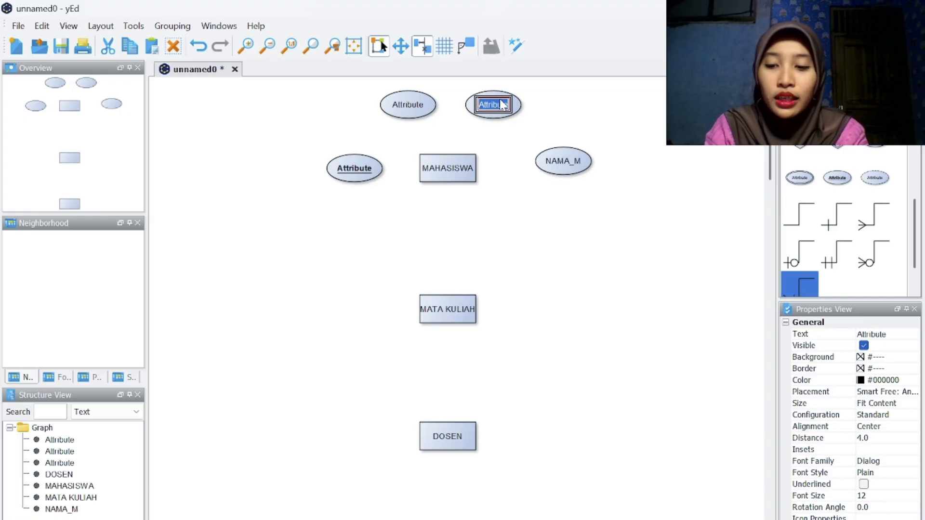
{"action": "type", "text": "ALAM"}
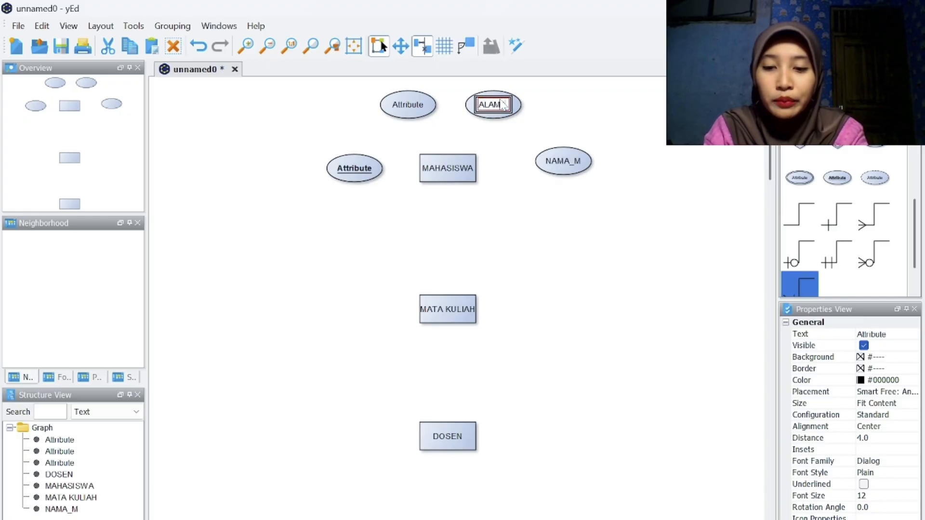
{"action": "type", "text": "AT"}
{"action": "key", "text": "Return"}
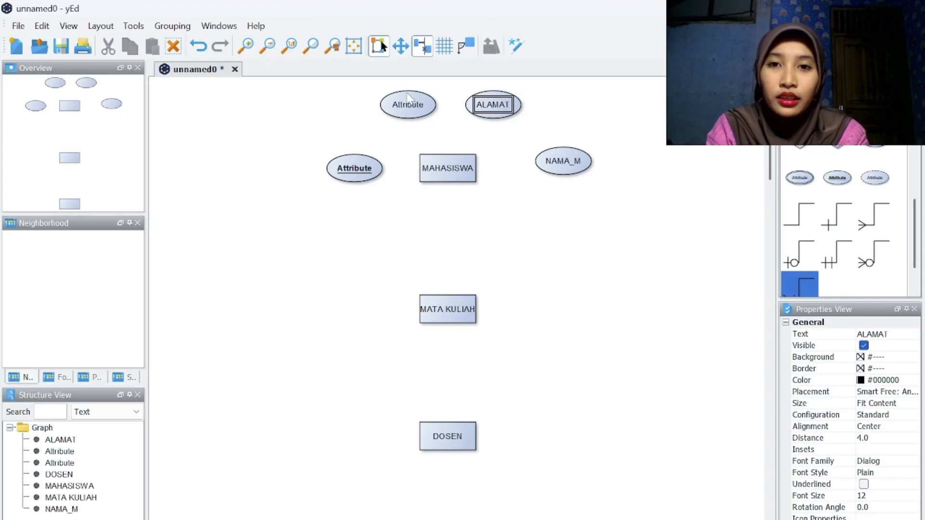
{"action": "double_click", "coordinate": [408, 102]}
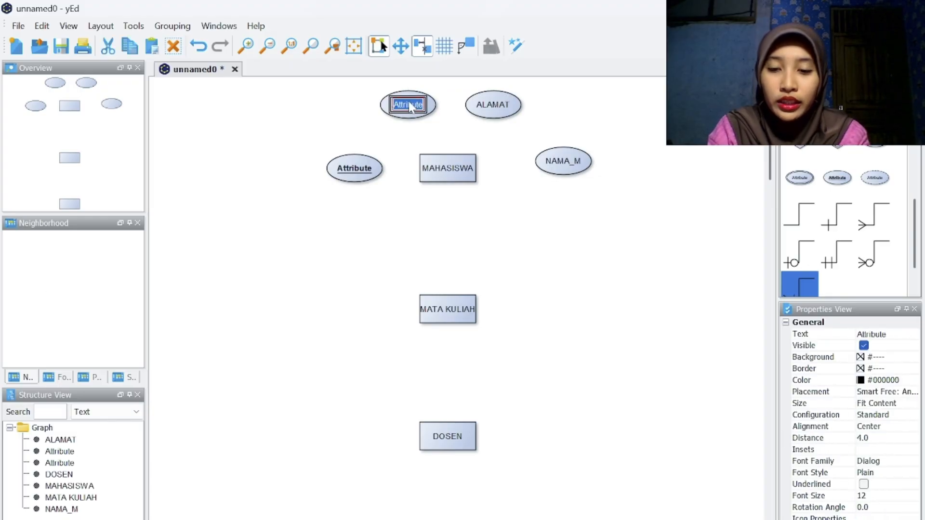
{"action": "type", "text": "PRODI"}
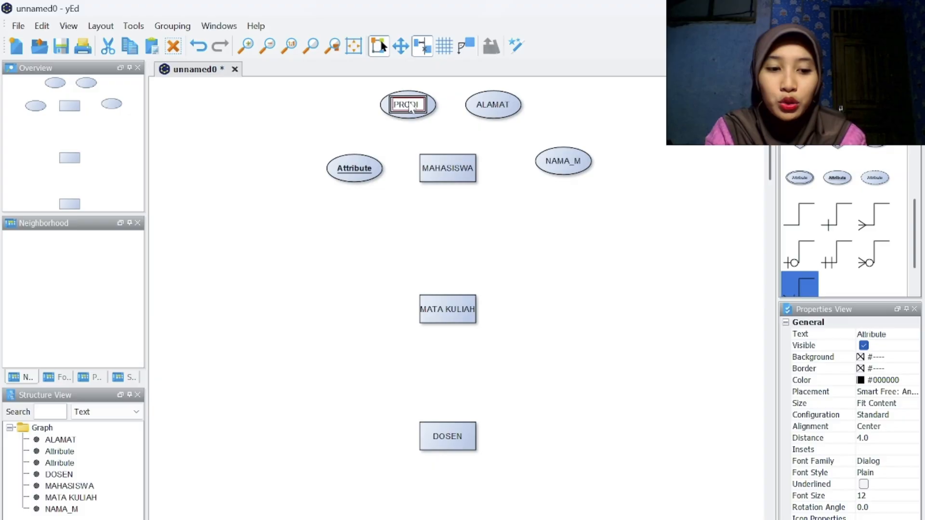
{"action": "key", "text": "Return"}
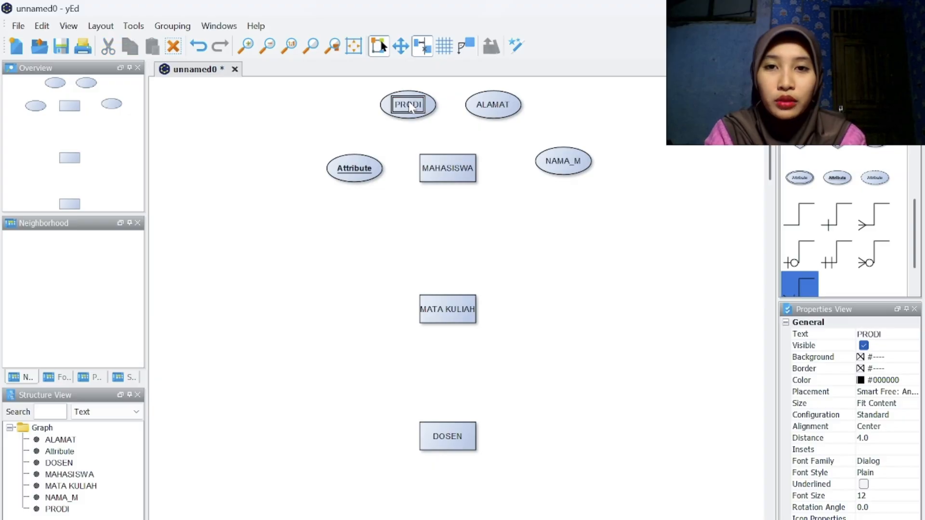
Step: Label the underlined key attribute oval beside the MAHASISWA entity NIM/NPM
{"action": "left_click", "coordinate": [355, 166]}
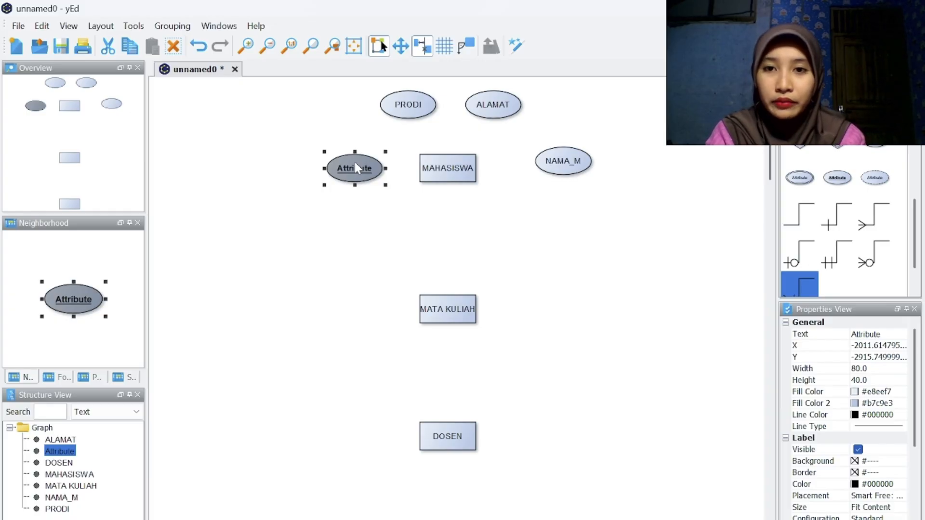
{"action": "double_click", "coordinate": [354, 168]}
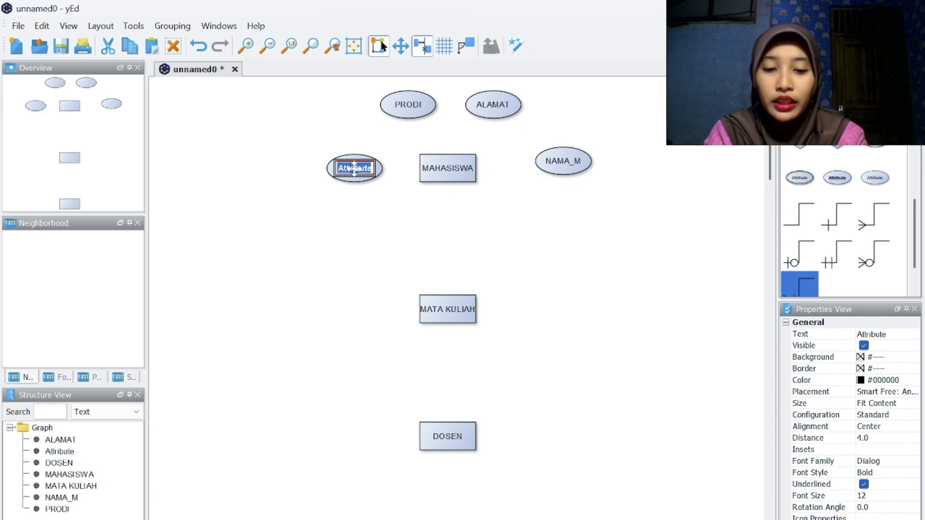
{"action": "type", "text": "NI"}
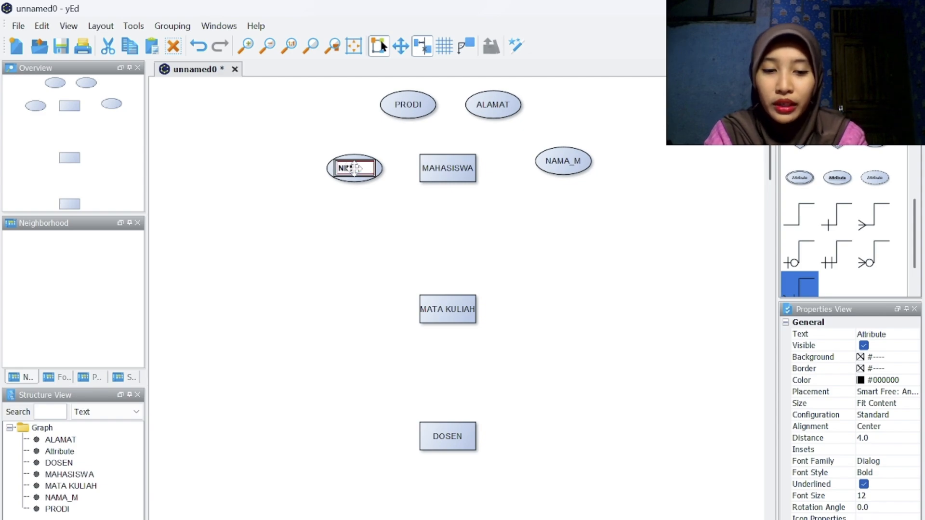
{"action": "type", "text": "M/NPM"}
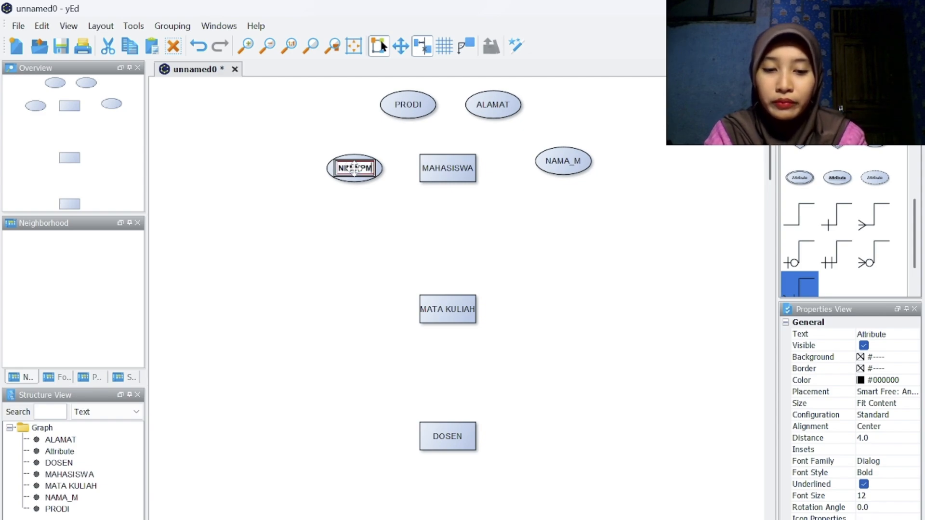
{"action": "key", "text": "Return"}
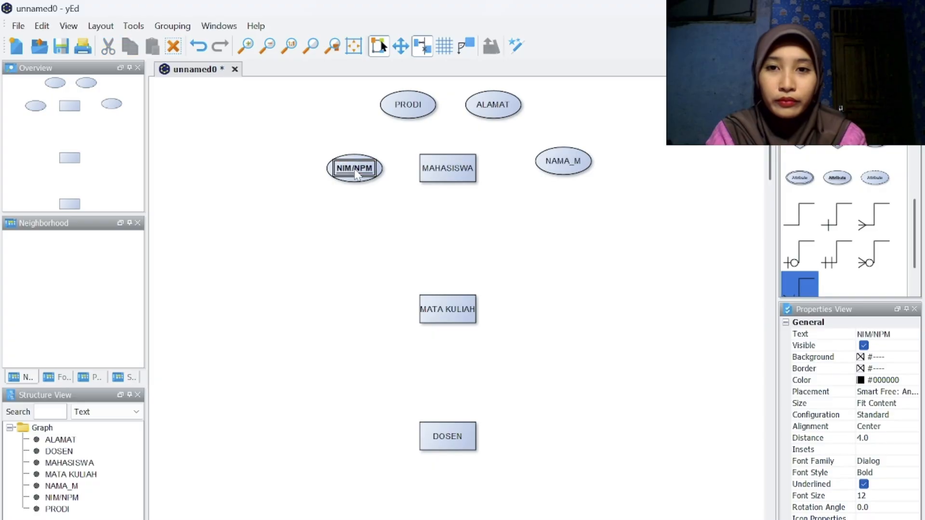
{"action": "left_click", "coordinate": [394, 192]}
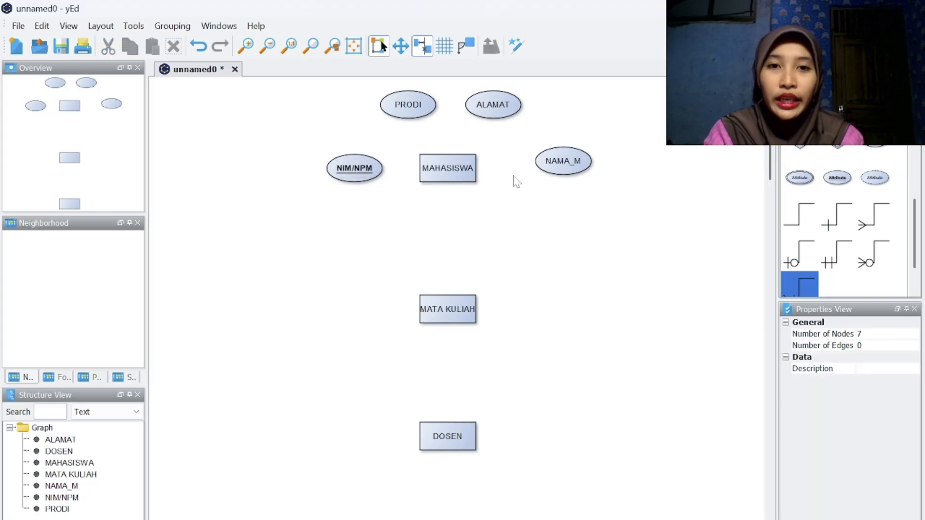
Step: Connect the MAHASISWA entity to the ALAMAT, NAMA_M and PRODI attributes with plain lines without cardinality symbols
{"action": "left_click", "coordinate": [561, 172]}
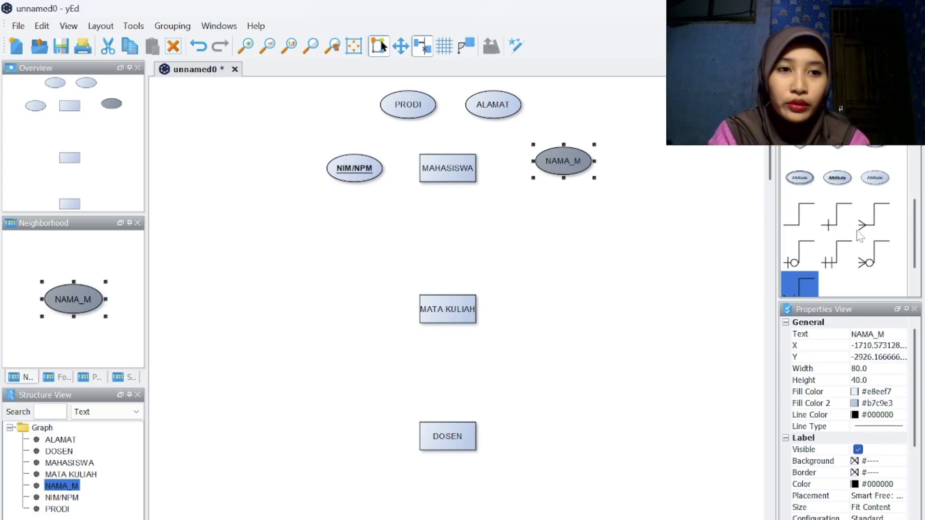
{"action": "left_click", "coordinate": [445, 169]}
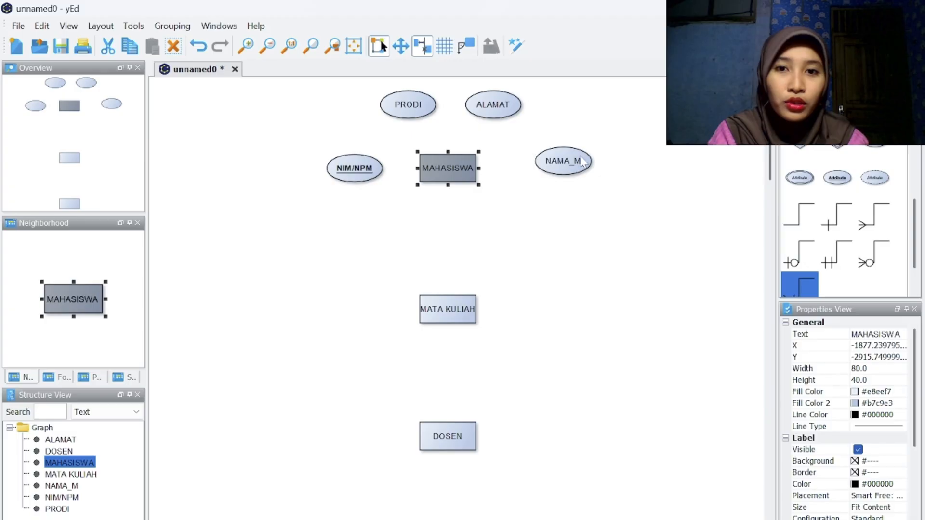
{"action": "left_click", "coordinate": [796, 218]}
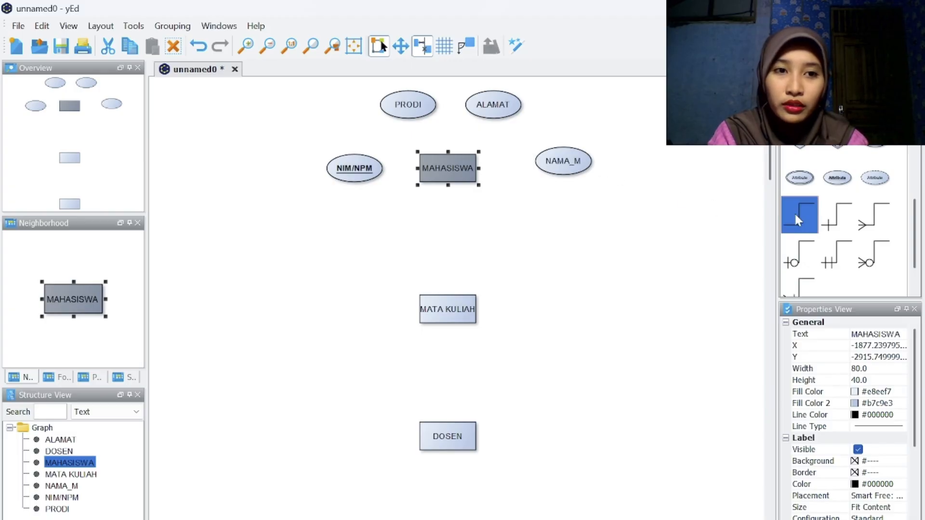
{"action": "left_click", "coordinate": [537, 196]}
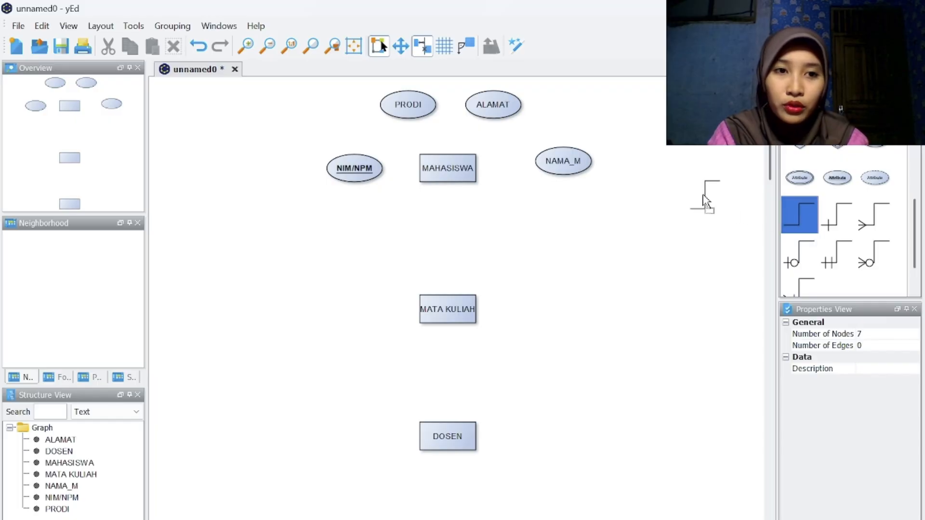
{"action": "left_click_drag", "start_coordinate": [462, 160], "coordinate": [489, 112]}
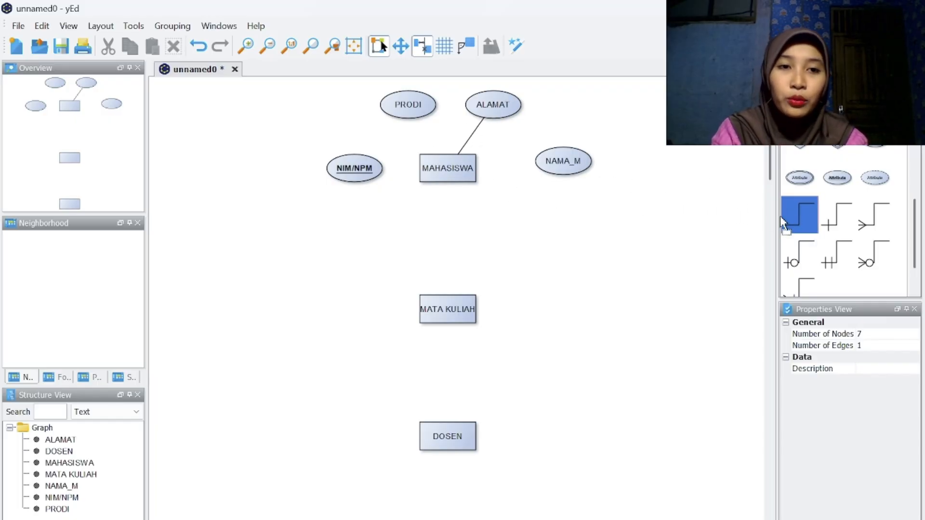
{"action": "left_click_drag", "start_coordinate": [463, 179], "coordinate": [578, 173]}
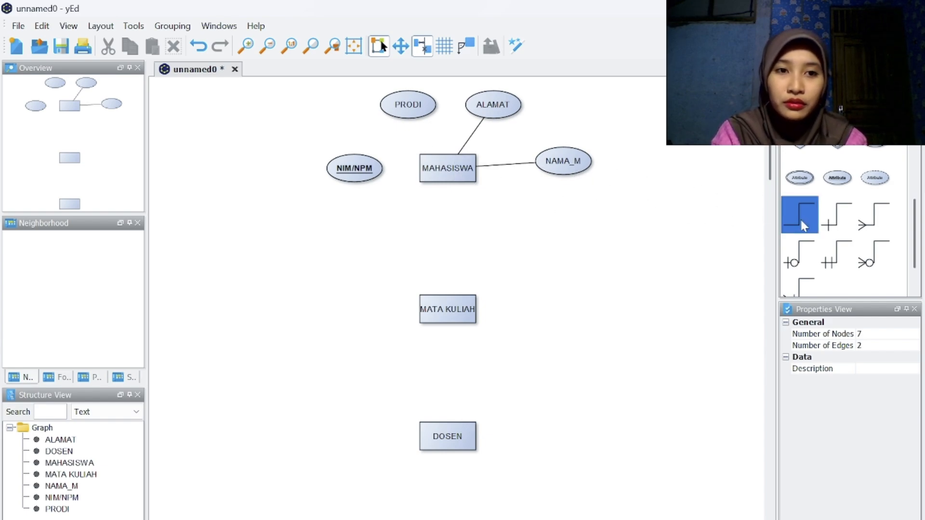
{"action": "left_click_drag", "start_coordinate": [470, 166], "coordinate": [410, 111]}
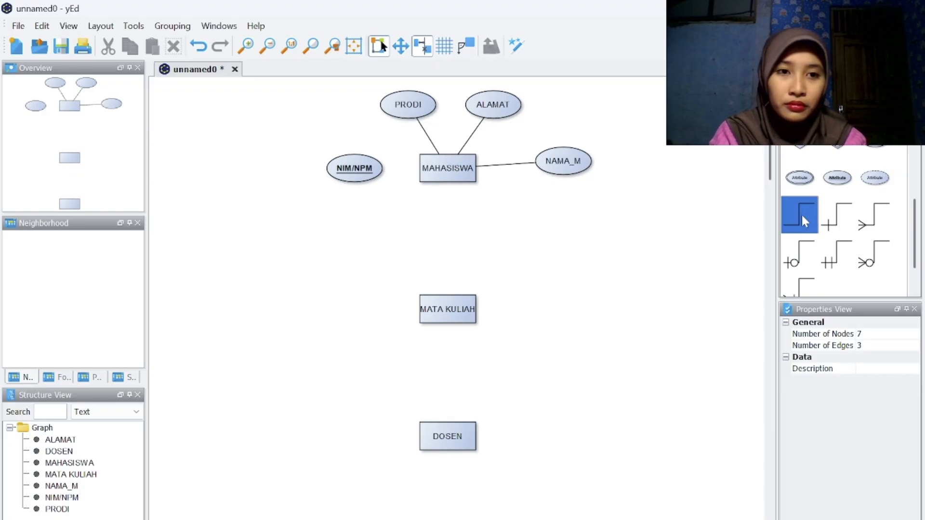